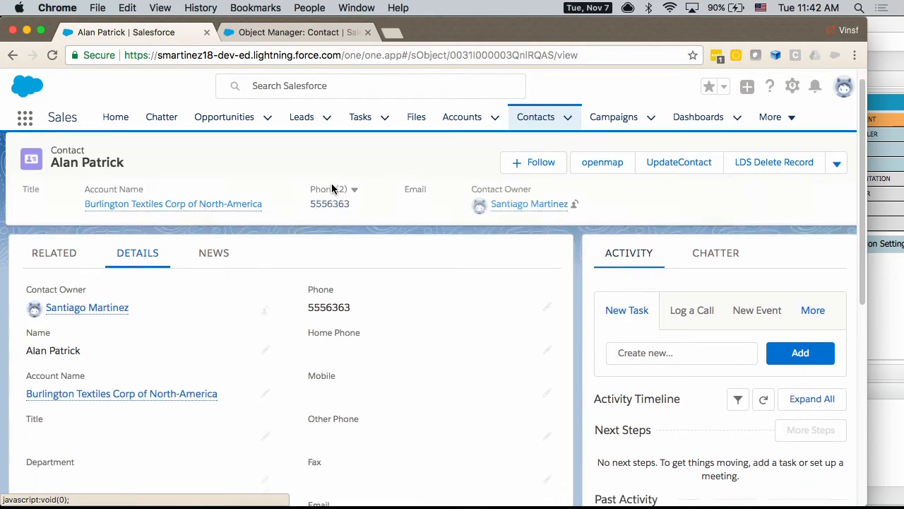
# Step: Run the UpdateContact action on the contact record, examine its prefilled email field, and close the form without saving
pyautogui.scroll(-5, 331, 186)
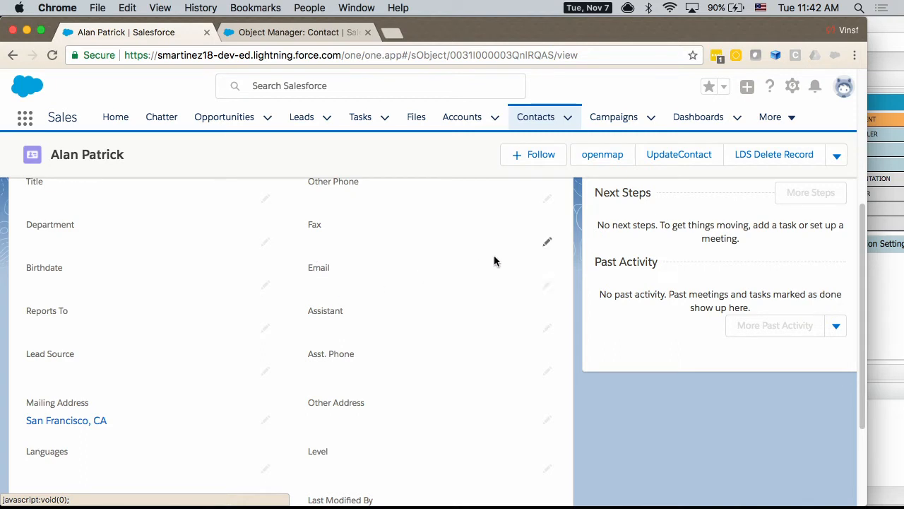
pyautogui.click(679, 154)
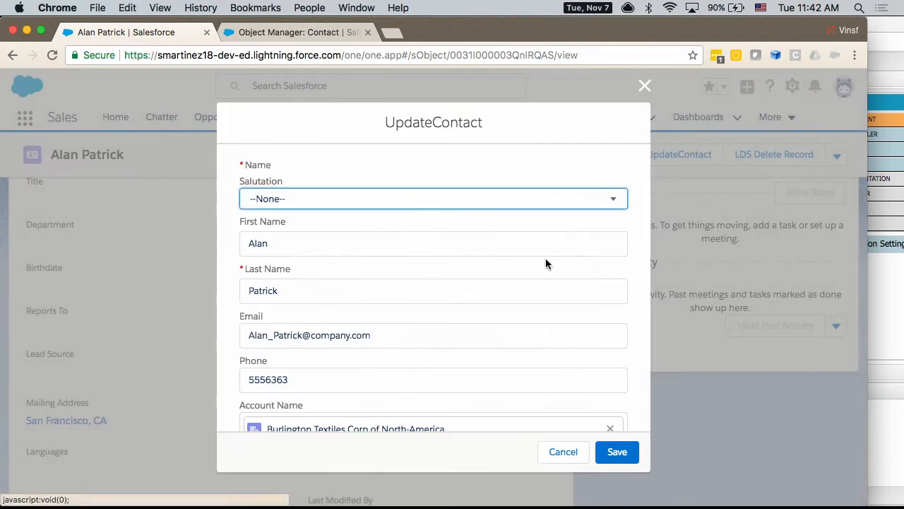
pyautogui.moveTo(245, 335); pyautogui.dragTo(369, 334)
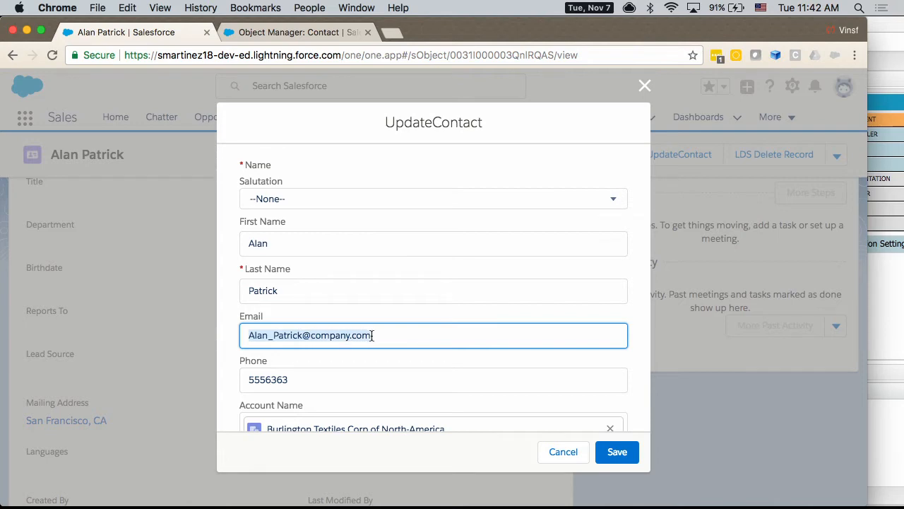
pyautogui.click(563, 454)
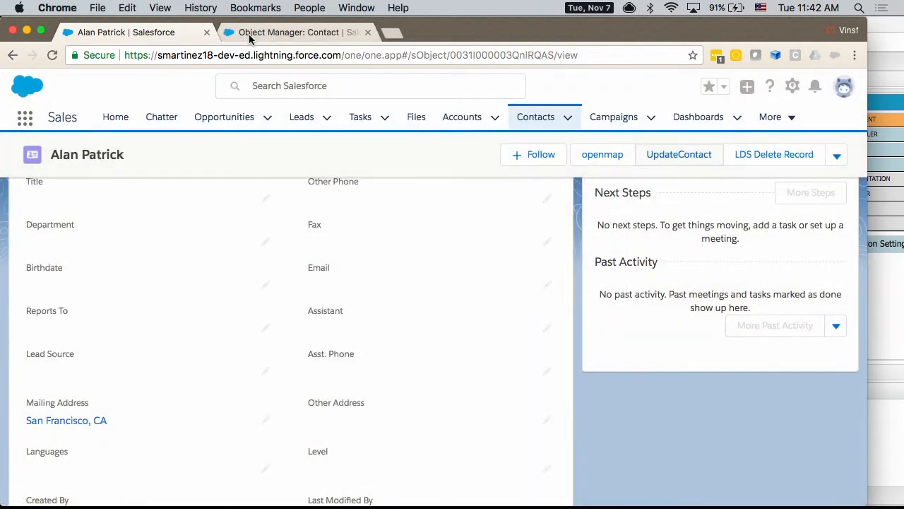
# Step: Switch to the Object Manager page and show the Contact object's Buttons, Links, and Actions list
pyautogui.click(250, 39)
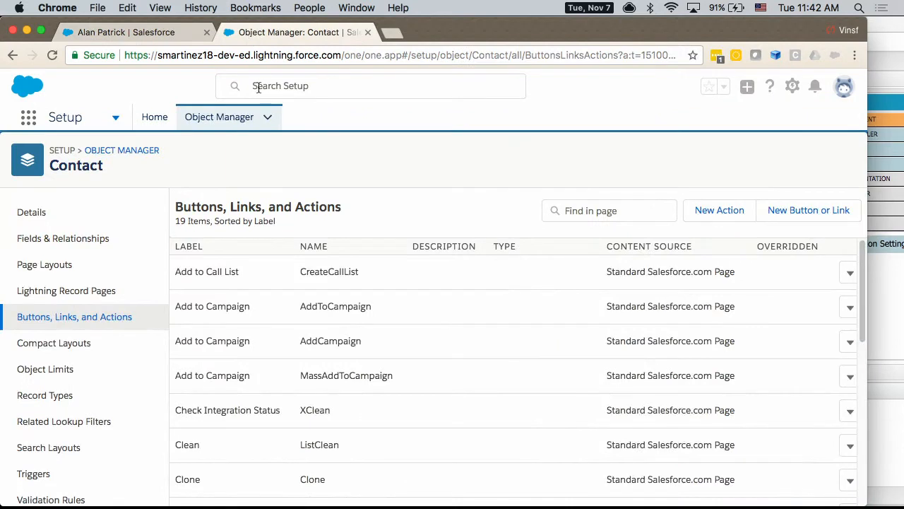
pyautogui.doubleClick(72, 166)
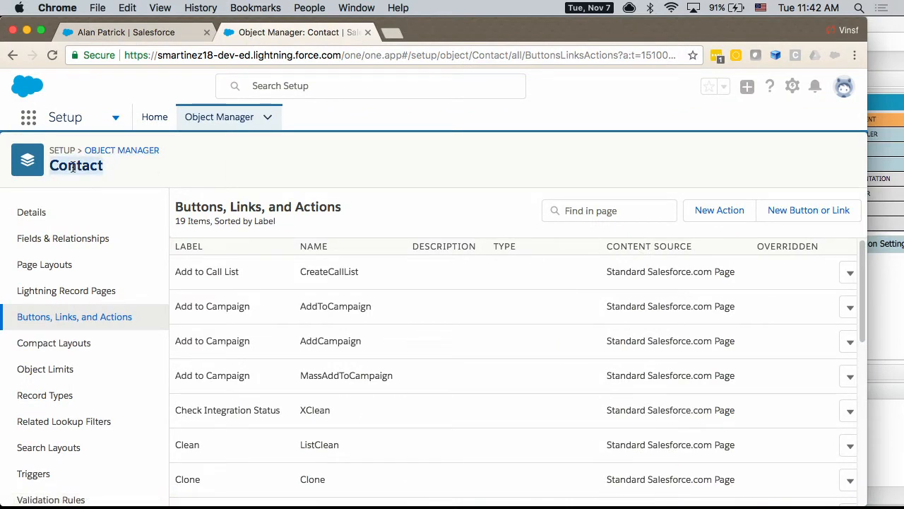
pyautogui.click(41, 324)
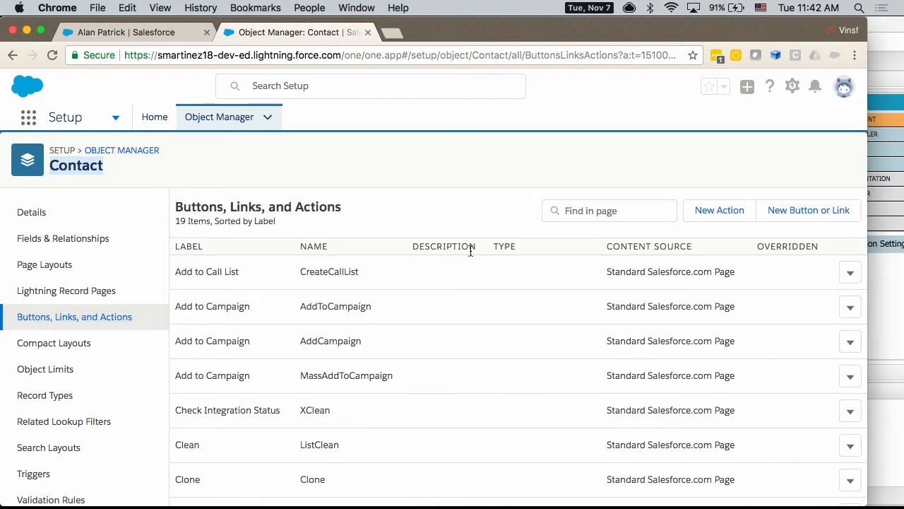
# Step: Start a new Contact action with the action type Update a Record, and discard it without saving
pyautogui.click(712, 212)
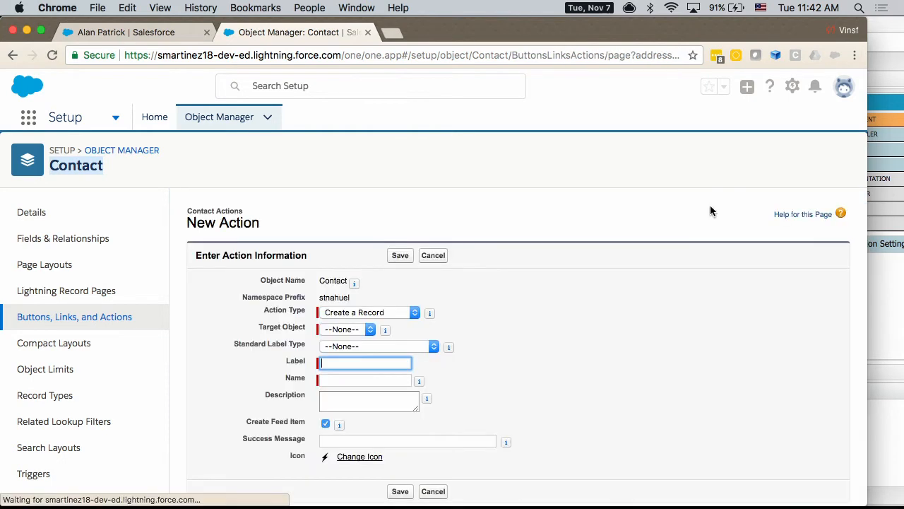
pyautogui.click(328, 311)
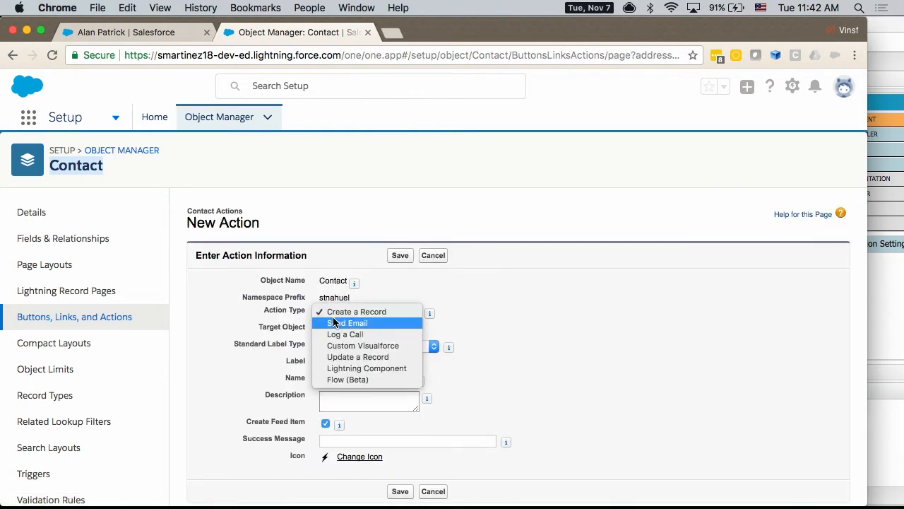
pyautogui.click(363, 358)
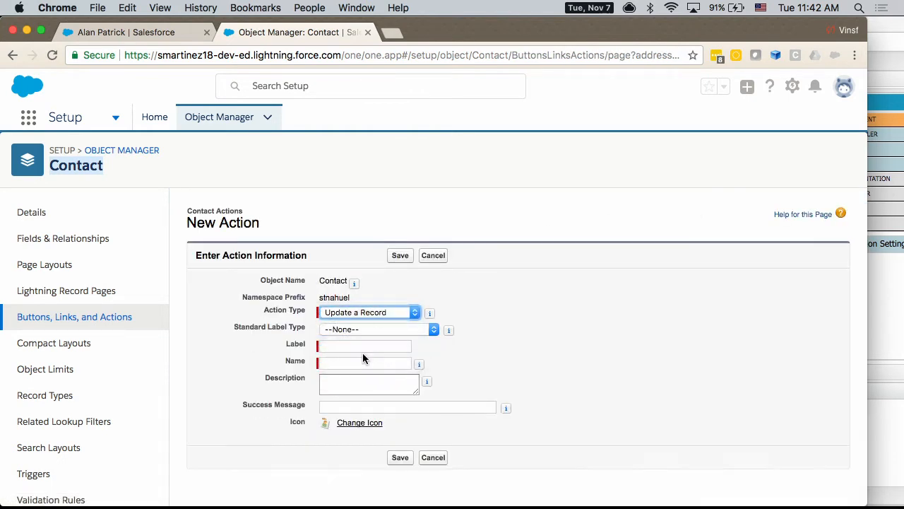
pyautogui.click(433, 458)
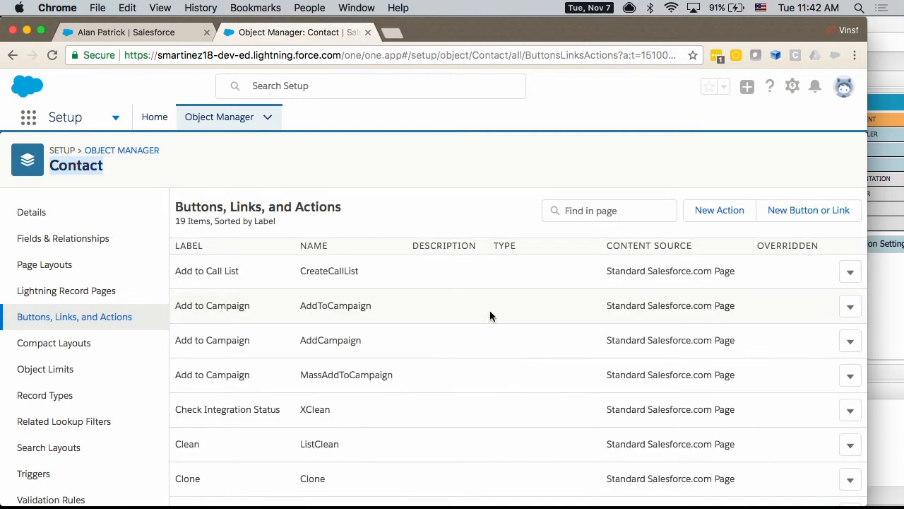
# Step: Open the UpdateContact action's detail page and examine its Predefined Field Values section
pyautogui.scroll(-10, 489, 313)
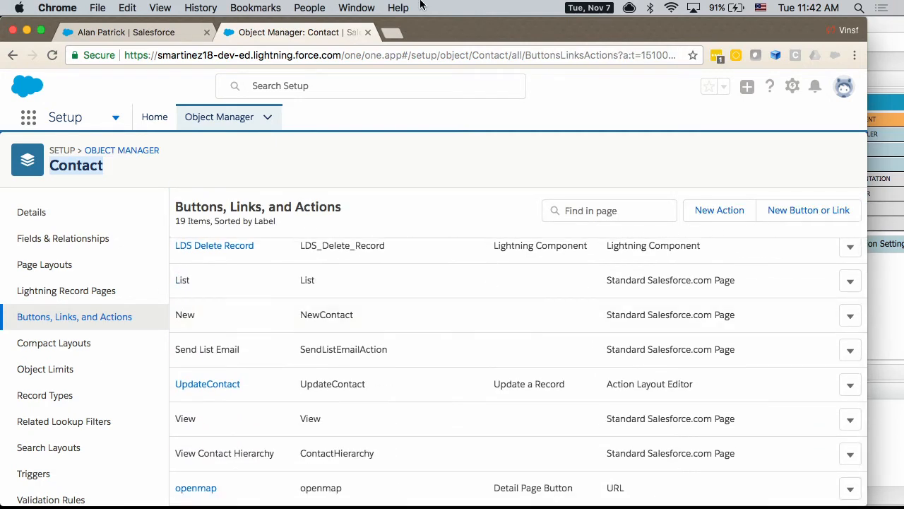
pyautogui.click(207, 385)
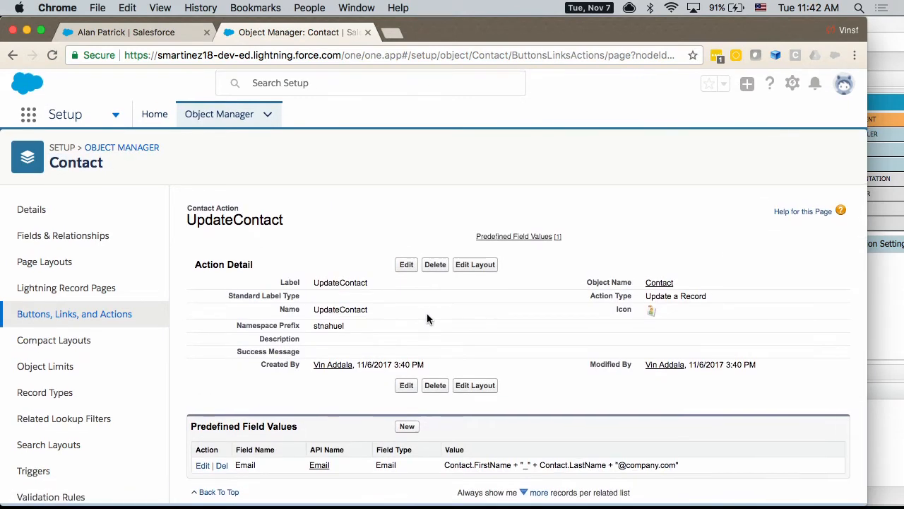
pyautogui.moveTo(187, 431); pyautogui.dragTo(298, 432)
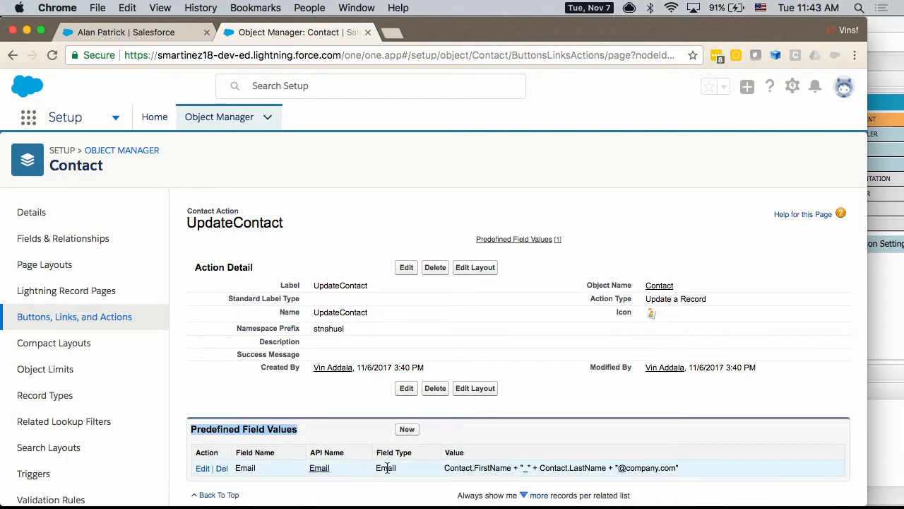
# Step: Open the predefined Email value of UpdateContact, examine its formula's name and underscore parts, and exit without saving
pyautogui.click(203, 468)
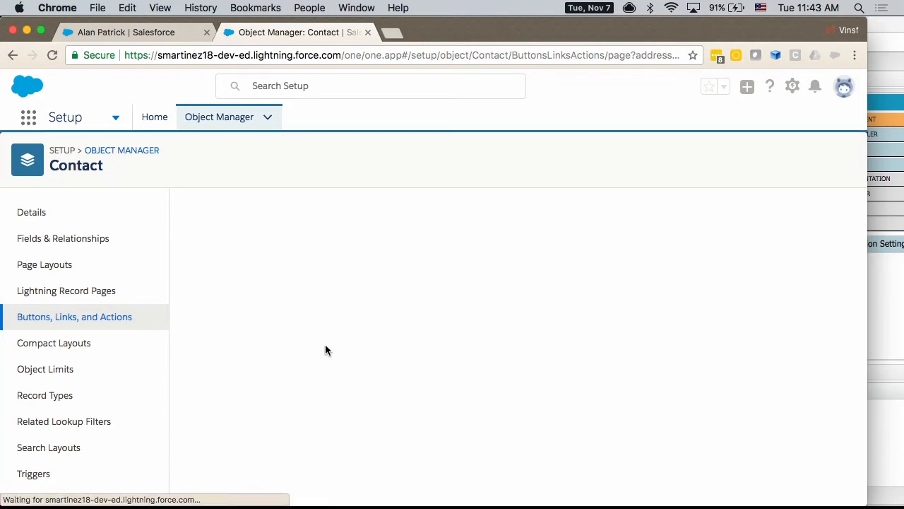
pyautogui.click(366, 354)
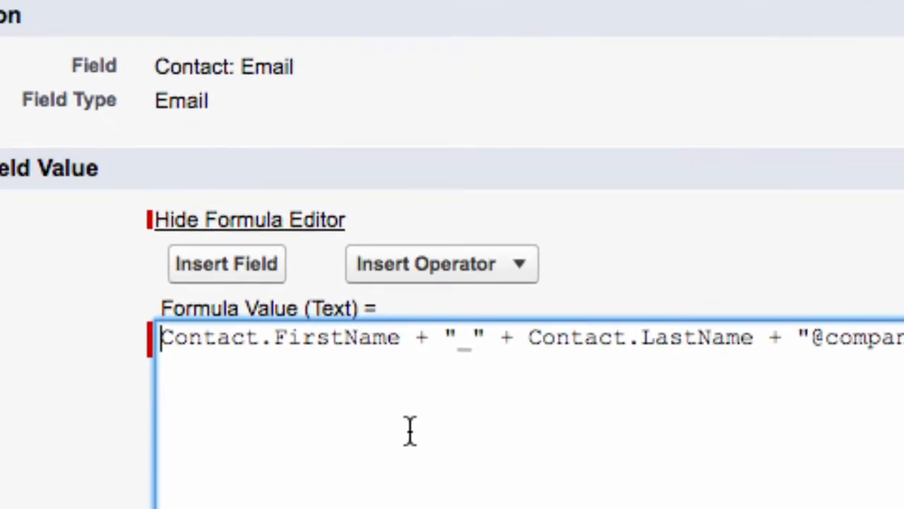
pyautogui.moveTo(402, 339); pyautogui.dragTo(171, 339)
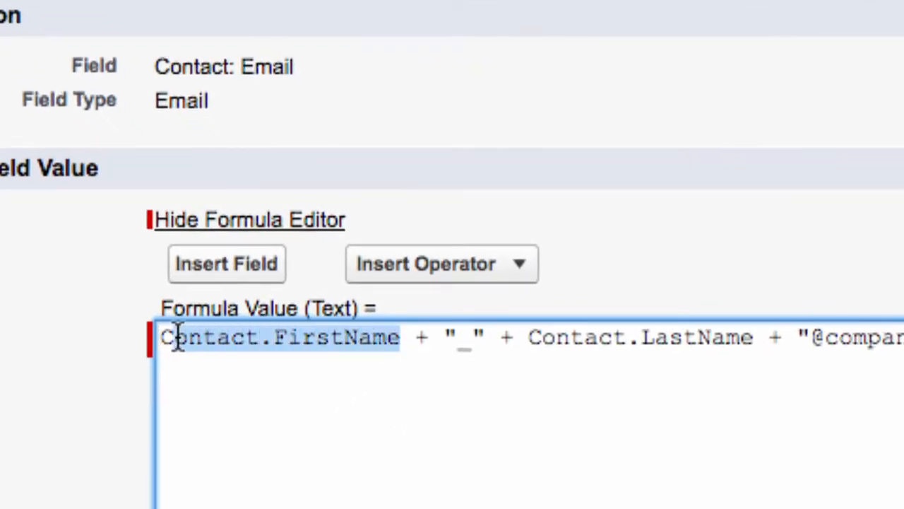
pyautogui.click(482, 337)
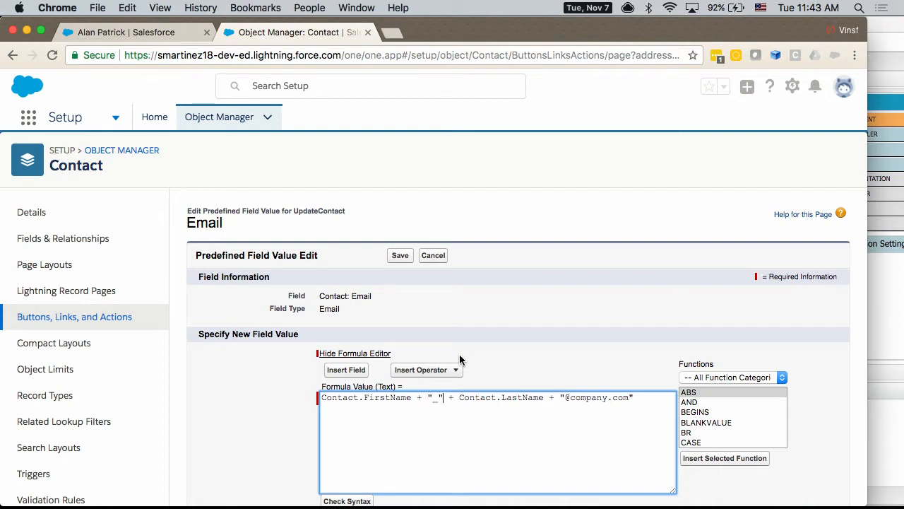
pyautogui.click(433, 255)
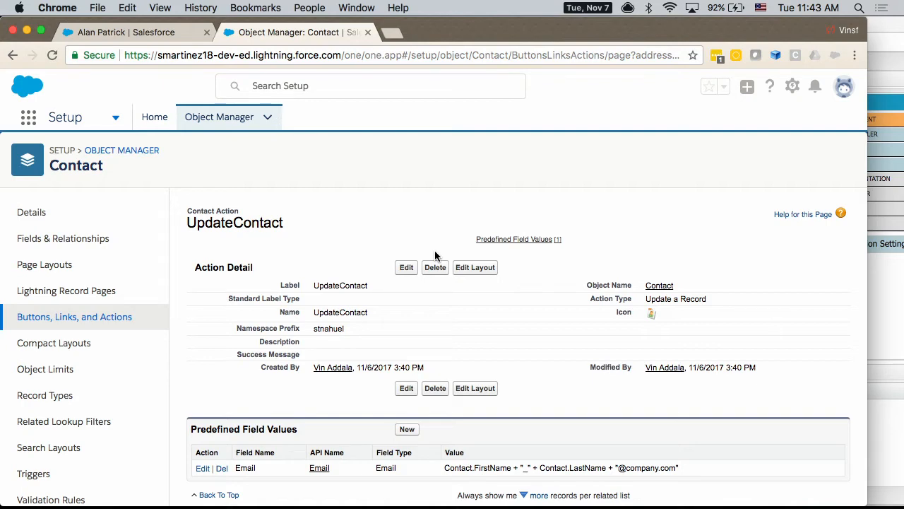
# Step: Return to the contact record and use its openmap button to open the mailing city in Google Maps, allowing the navigation
pyautogui.click(121, 33)
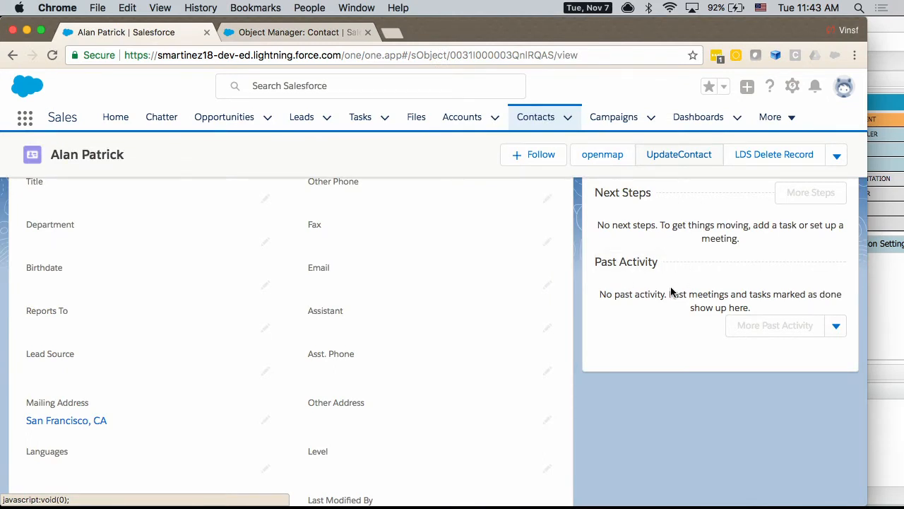
pyautogui.scroll(1, 671, 290)
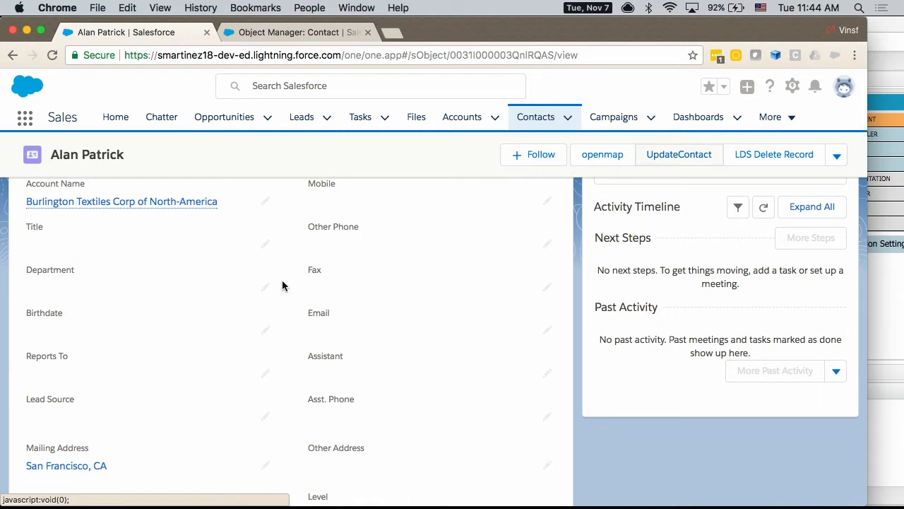
pyautogui.scroll(-2, 56, 438)
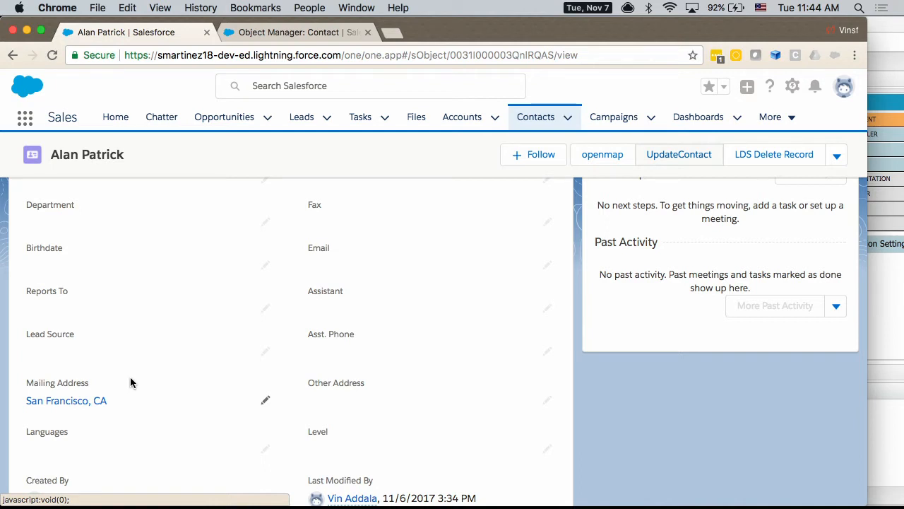
pyautogui.click(615, 156)
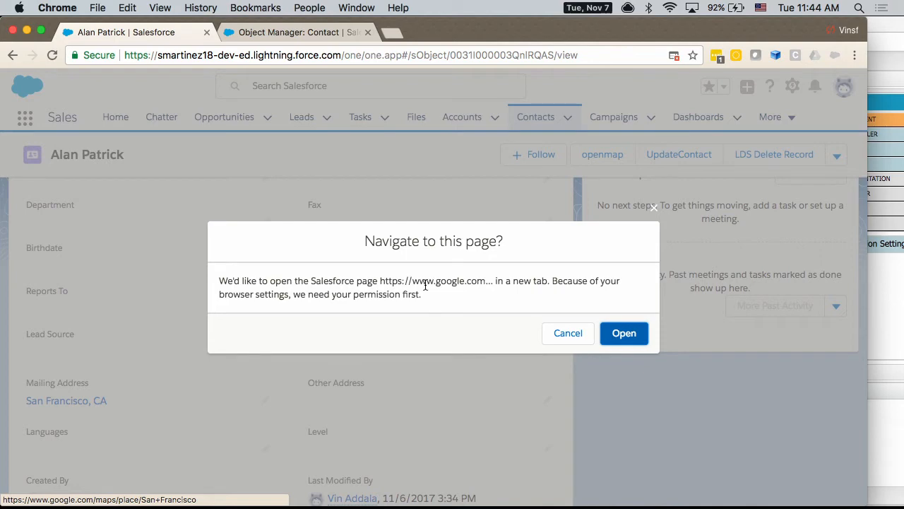
pyautogui.click(636, 339)
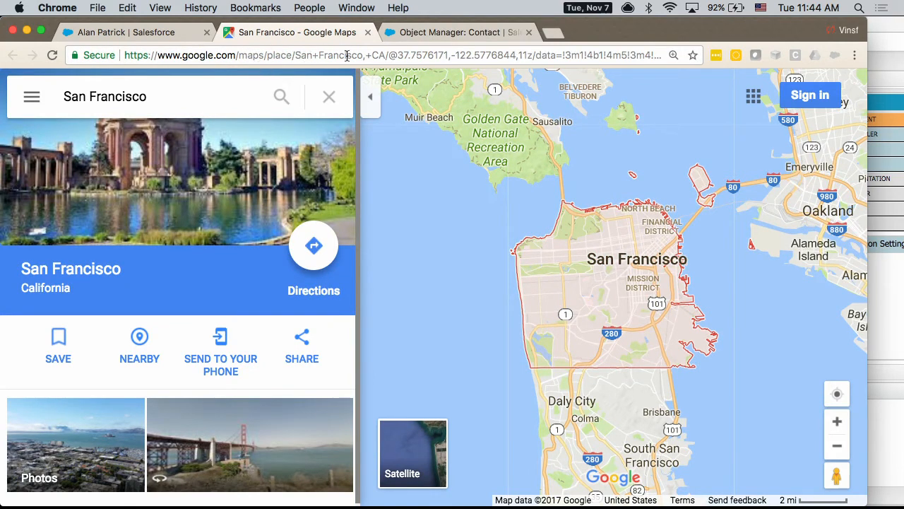
# Step: Go back to the Contact object's Buttons, Links, and Actions list in Setup and find the custom openmap entry
pyautogui.click(129, 32)
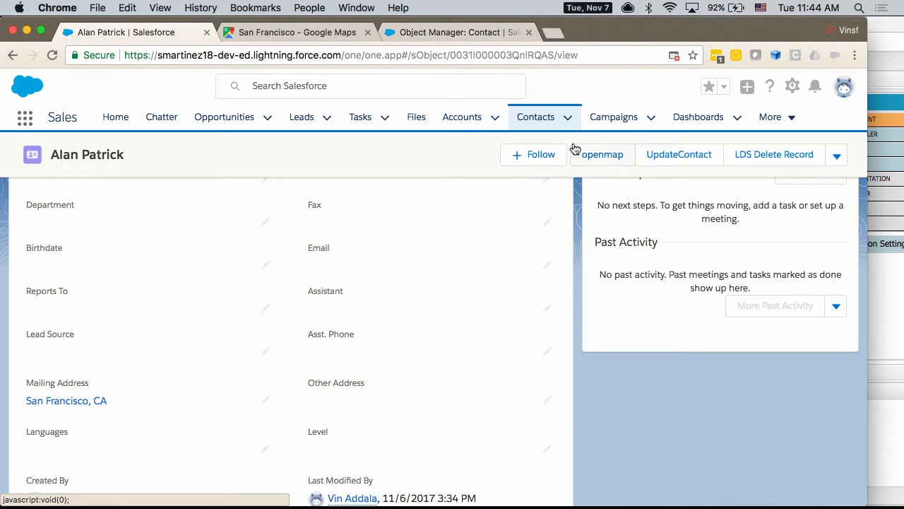
pyautogui.click(402, 31)
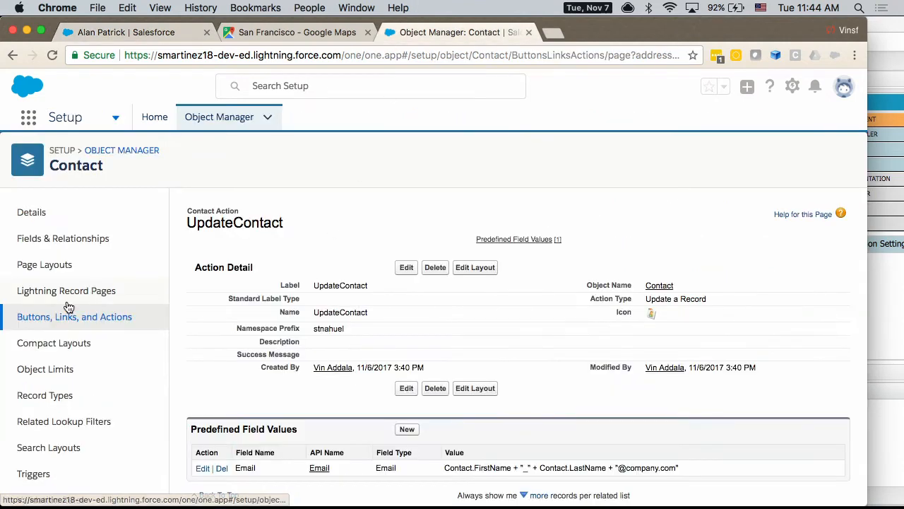
pyautogui.click(45, 322)
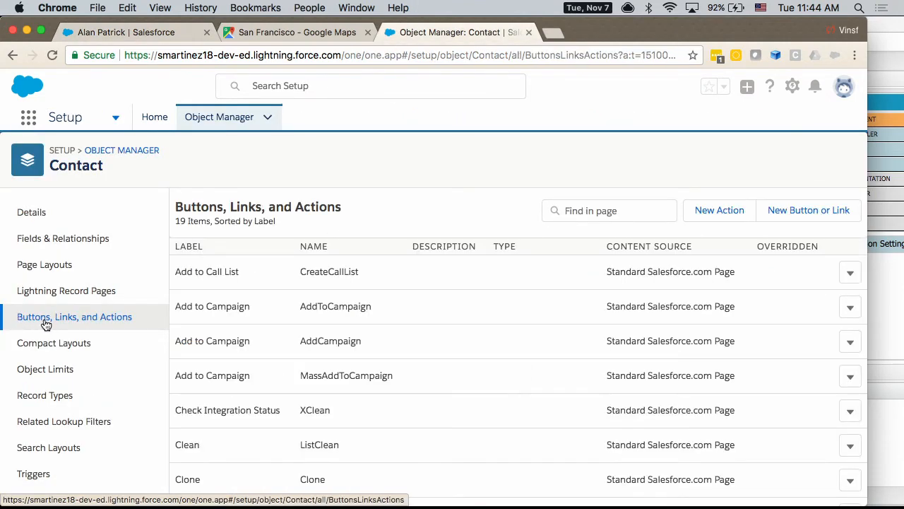
pyautogui.scroll(-5, 429, 422)
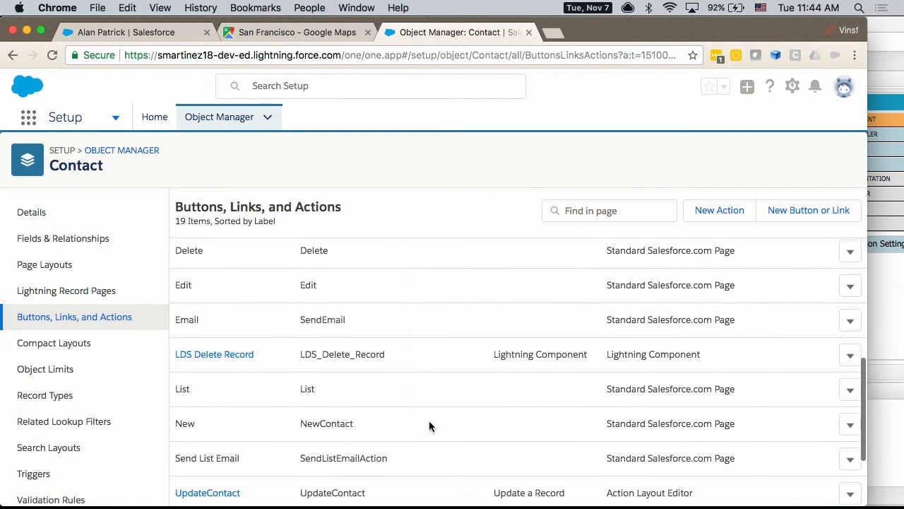
pyautogui.scroll(-3, 429, 425)
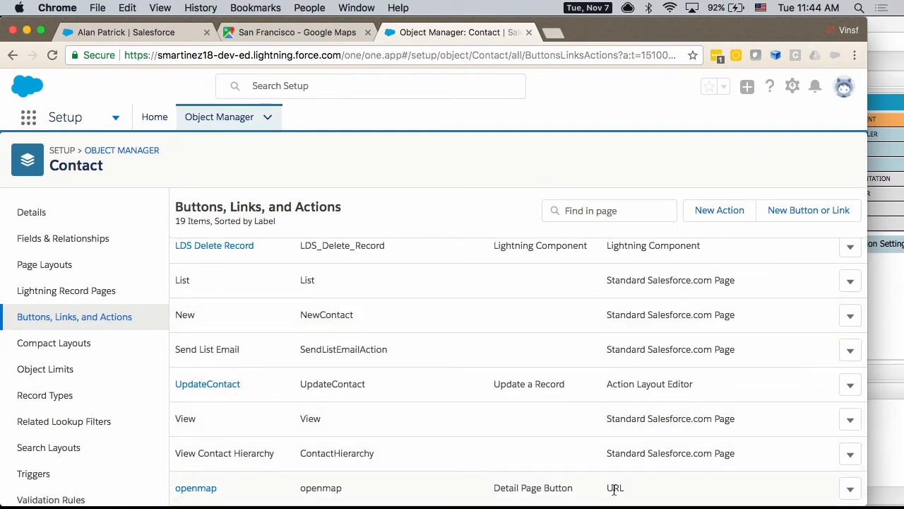
# Step: Start a new Contact button with display type Detail Page Button, examine its URL formula area, and discard it
pyautogui.click(786, 212)
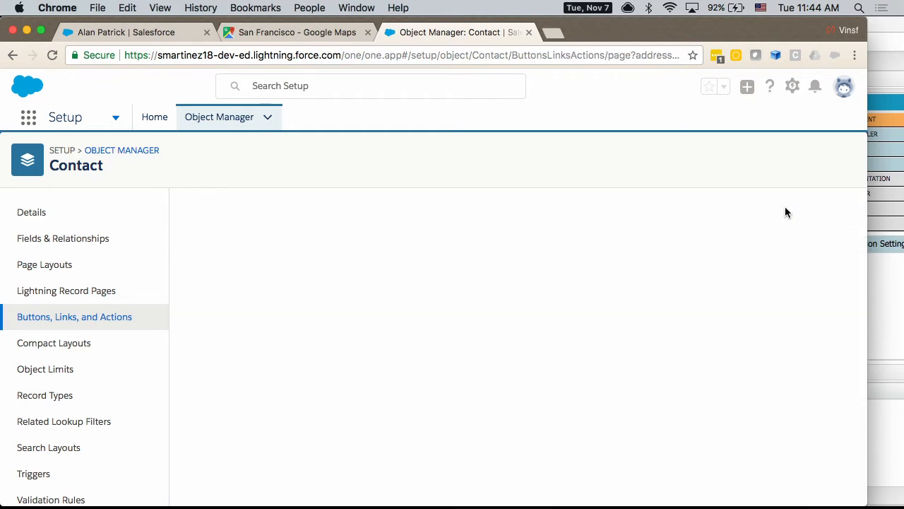
pyautogui.click(327, 373)
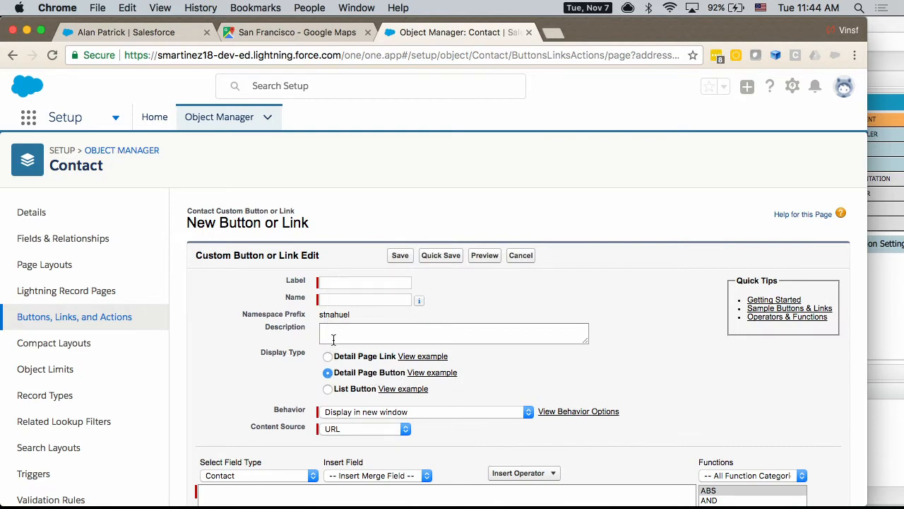
pyautogui.scroll(-3, 318, 326)
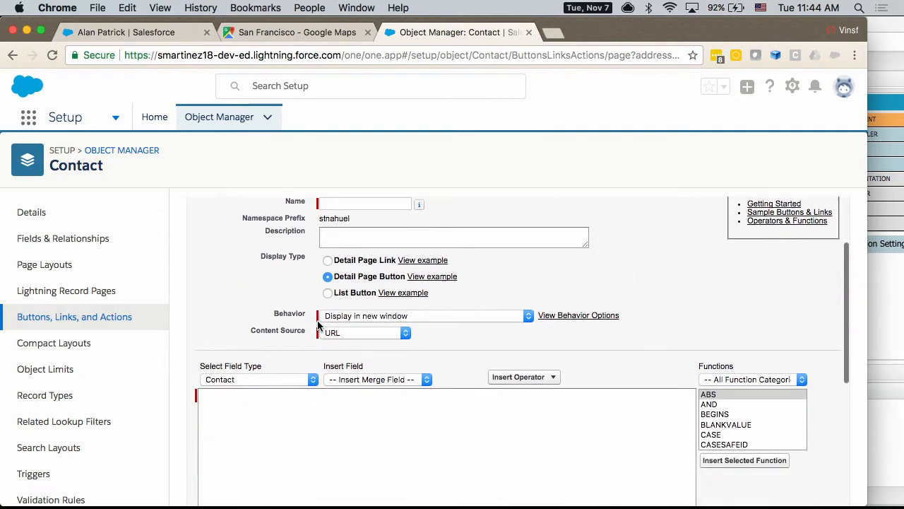
pyautogui.click(221, 403)
pyautogui.scroll(3, 231, 397)
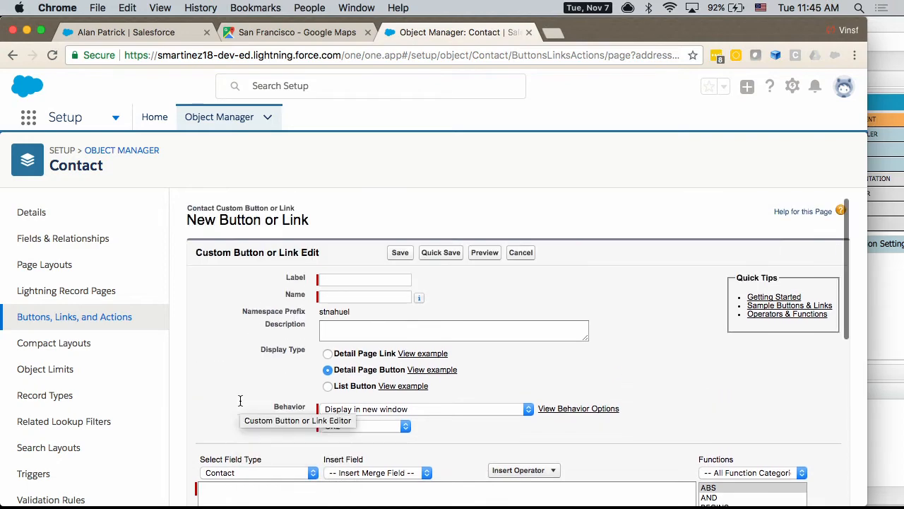
pyautogui.click(520, 254)
# Step: Open the existing openmap detail page button of the Contact object for editing
pyautogui.scroll(-5, 437, 270)
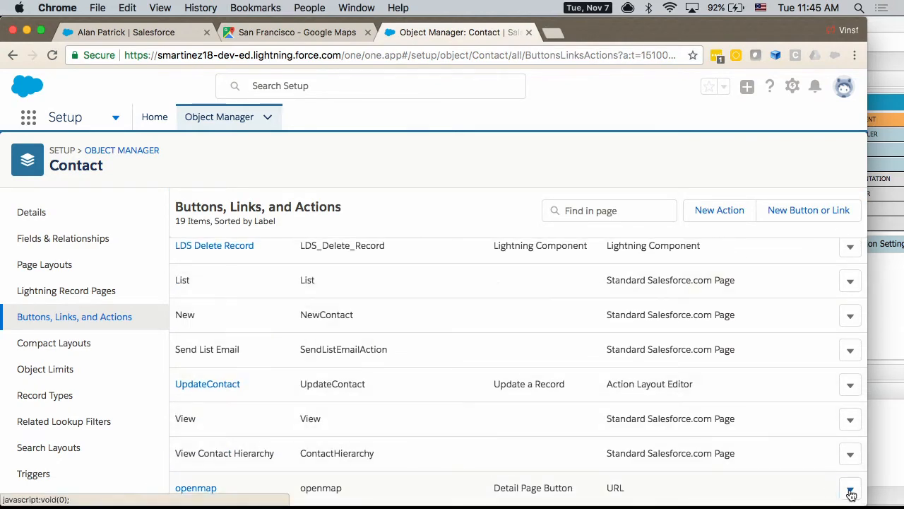
pyautogui.click(850, 488)
pyautogui.click(816, 461)
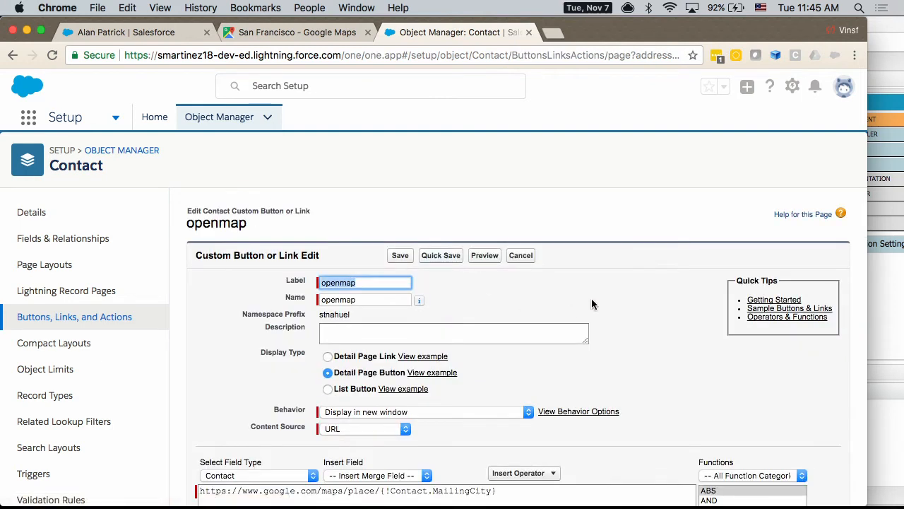
# Step: Review the openmap button's settings and view the example for the Detail Page Link display type, closing it when done
pyautogui.scroll(-1, 601, 298)
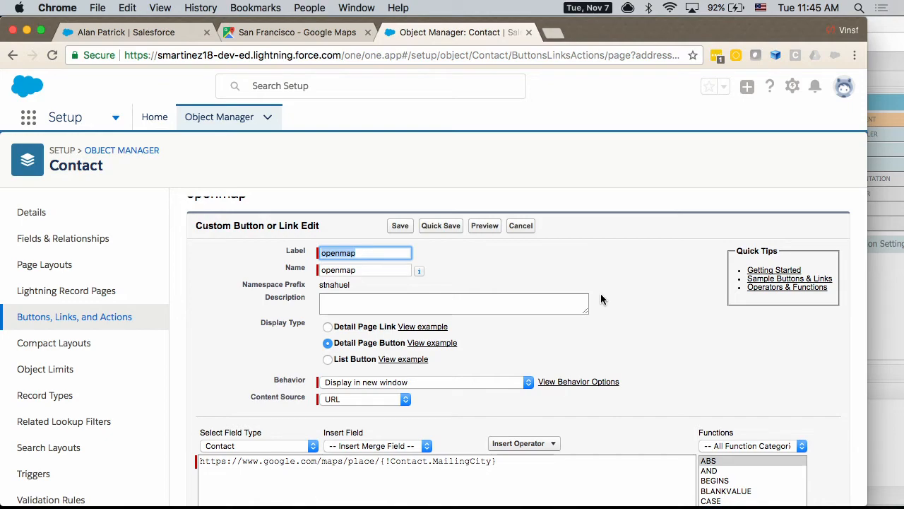
pyautogui.scroll(-2, 601, 297)
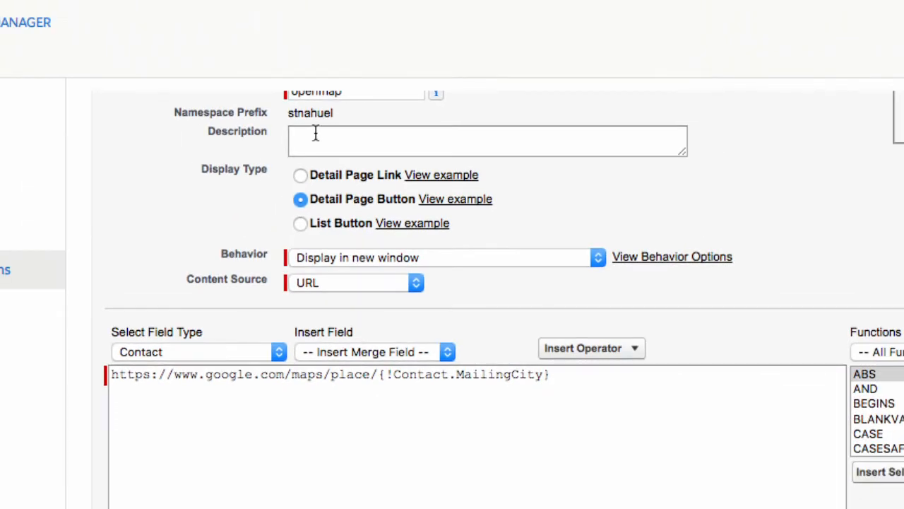
pyautogui.scroll(3, 316, 133)
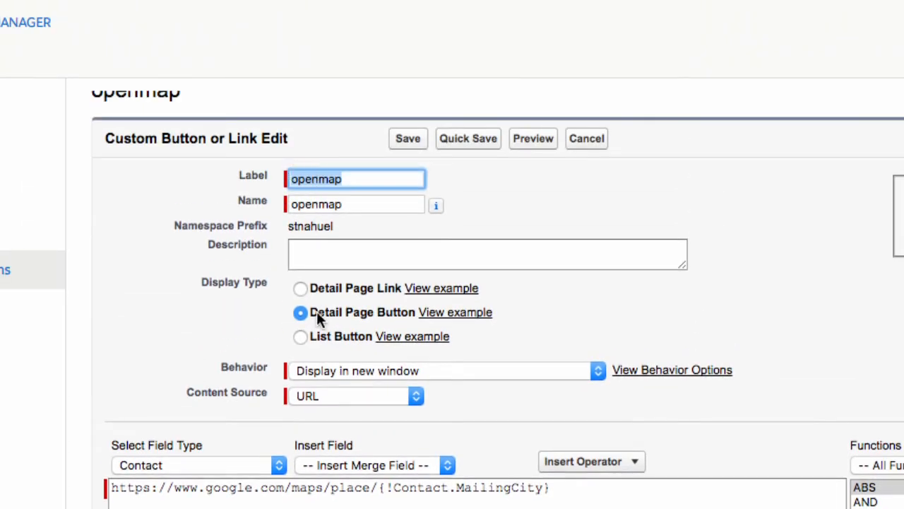
pyautogui.click(443, 291)
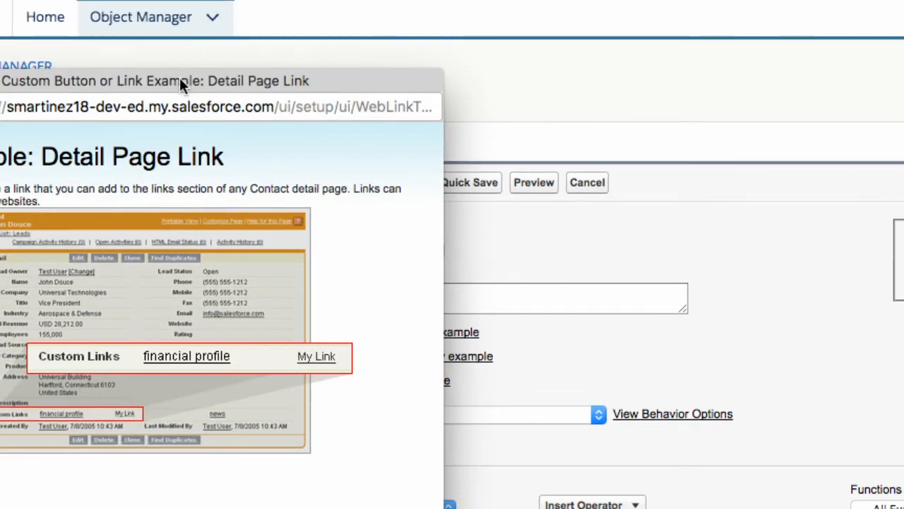
pyautogui.moveTo(180, 77); pyautogui.dragTo(510, 99)
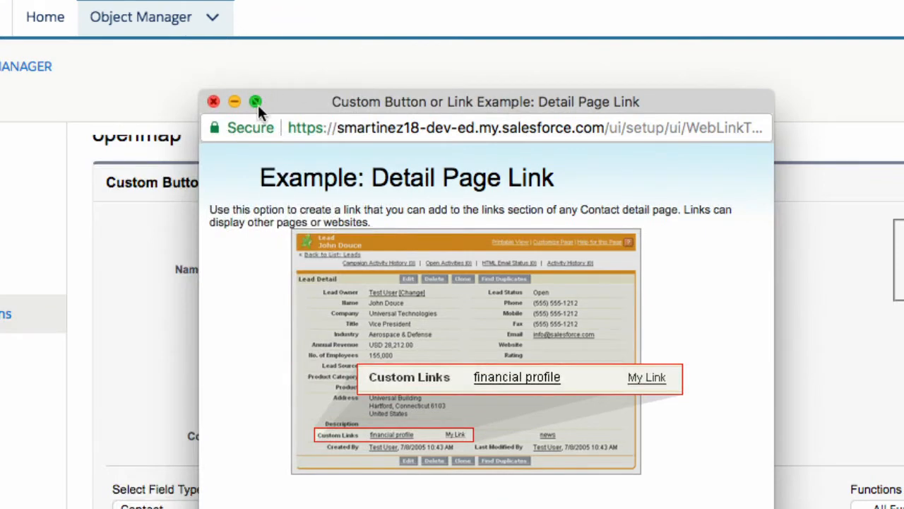
pyautogui.click(213, 103)
# Step: Examine the Content Source choices available for the openmap button, keeping URL selected
pyautogui.scroll(-5, 226, 296)
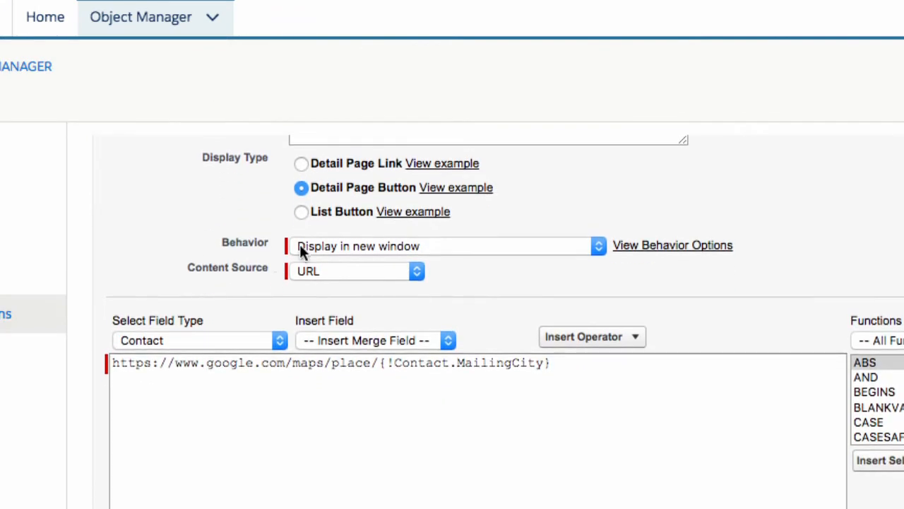
pyautogui.click(351, 273)
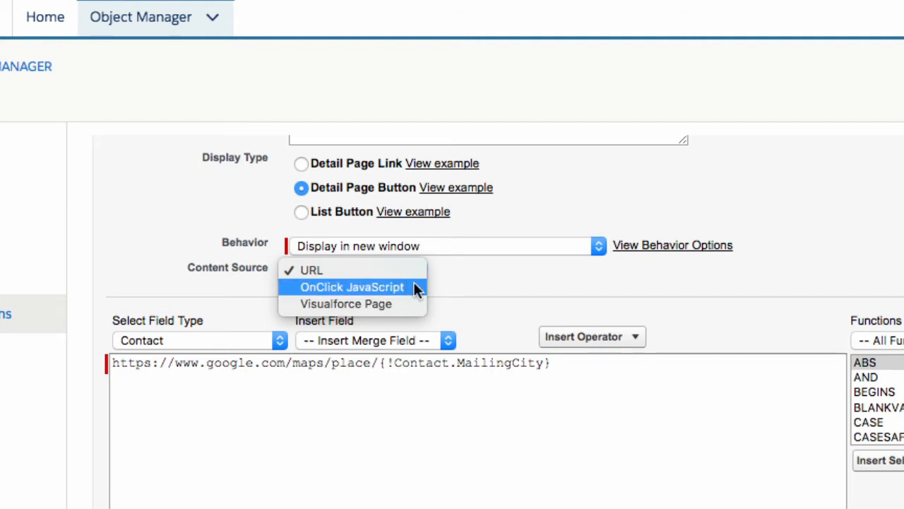
pyautogui.click(336, 271)
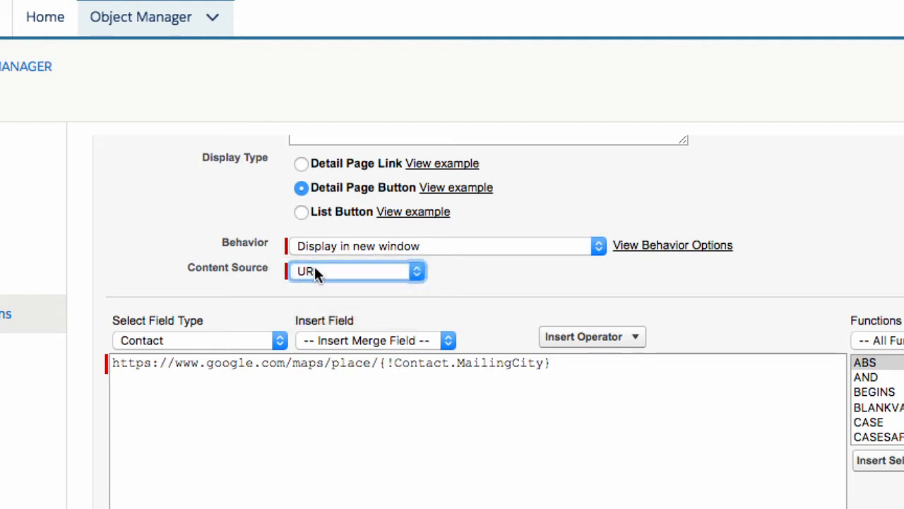
# Step: Highlight the {!Contact.MailingCity} merge field in the button's URL and compare it with the opened Google Maps page
pyautogui.moveTo(113, 363); pyautogui.dragTo(512, 383)
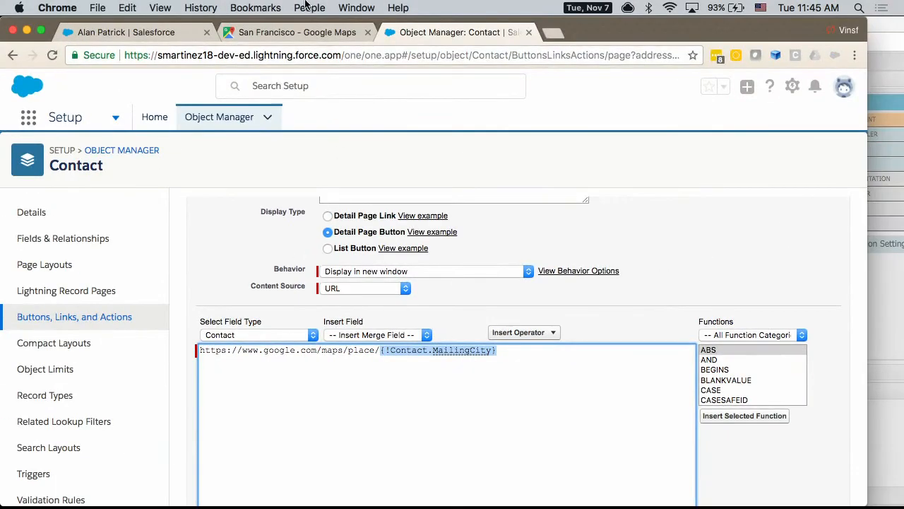
pyautogui.click(269, 31)
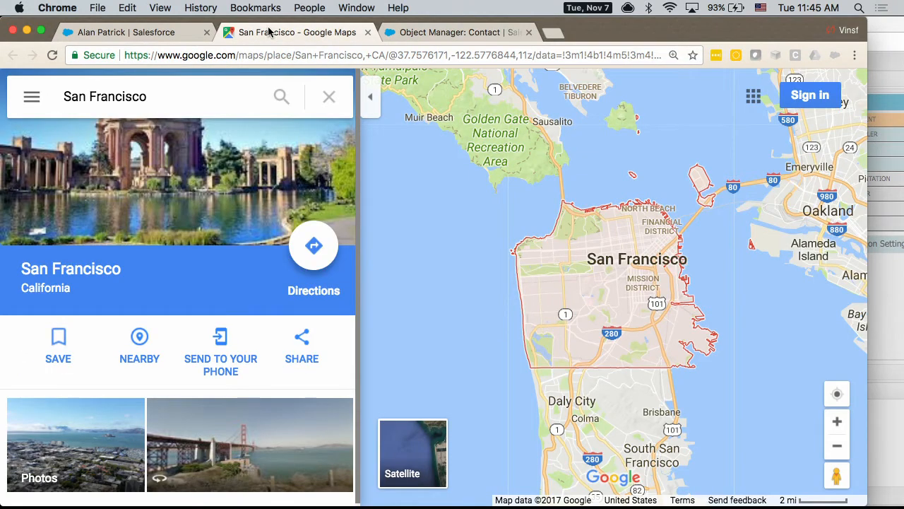
pyautogui.click(426, 31)
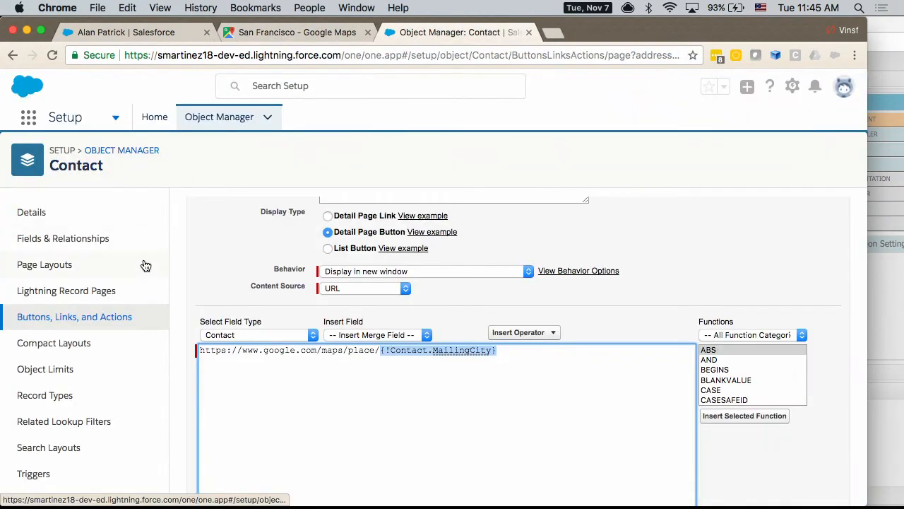
# Step: Cancel editing the openmap button and return to the open contact record
pyautogui.scroll(3, 216, 259)
pyautogui.click(520, 257)
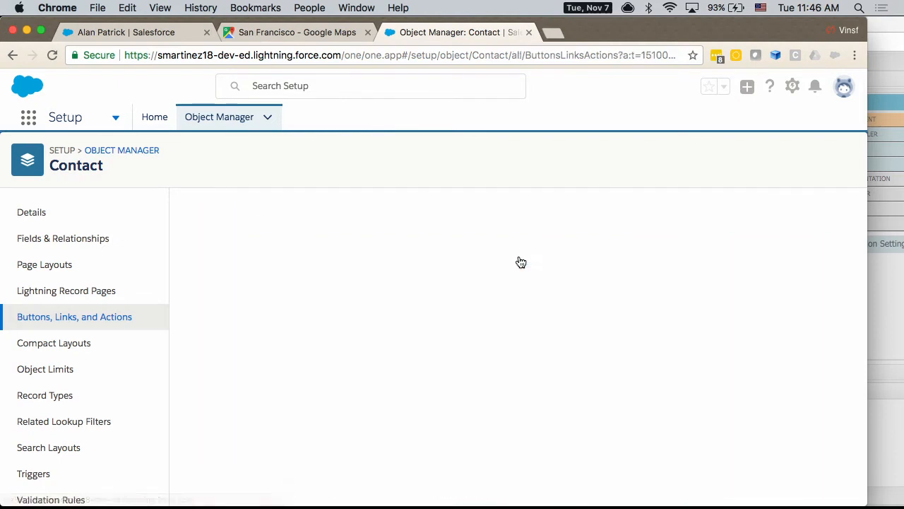
pyautogui.click(123, 35)
pyautogui.click(255, 41)
pyautogui.click(131, 40)
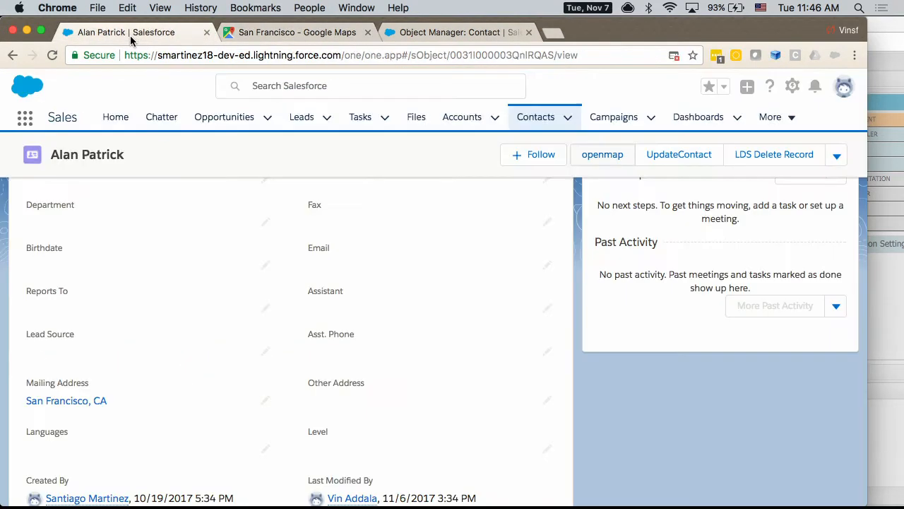
# Step: Switch to the PowerPoint presentation and start the slide show from the current slide on custom URL buttons
pyautogui.moveTo(262, 505)
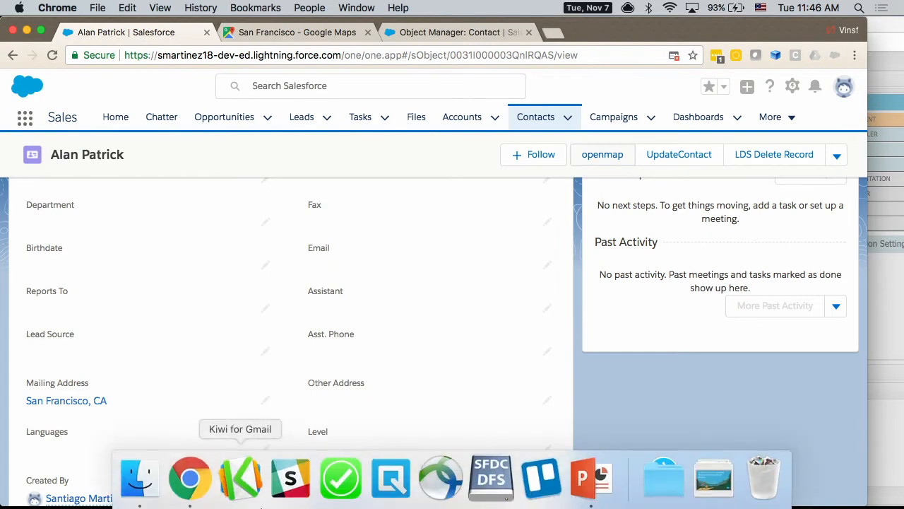
pyautogui.click(592, 478)
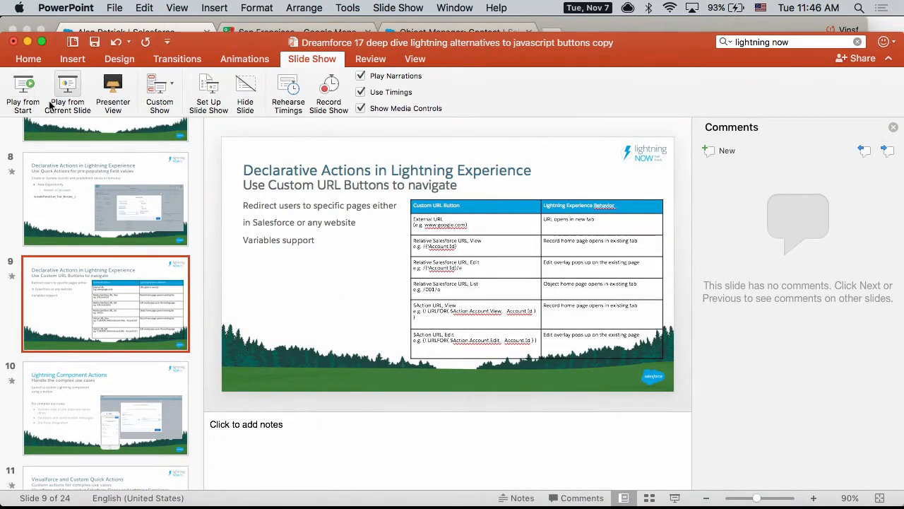
pyautogui.click(68, 87)
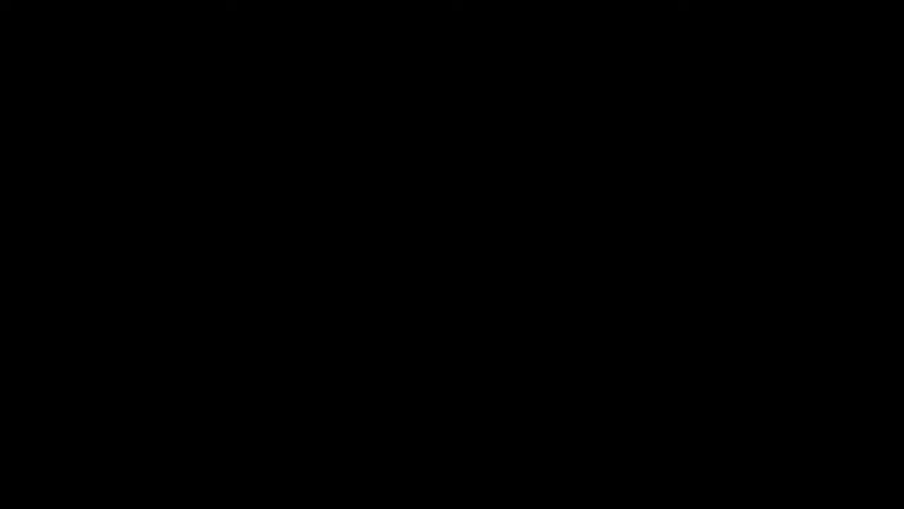